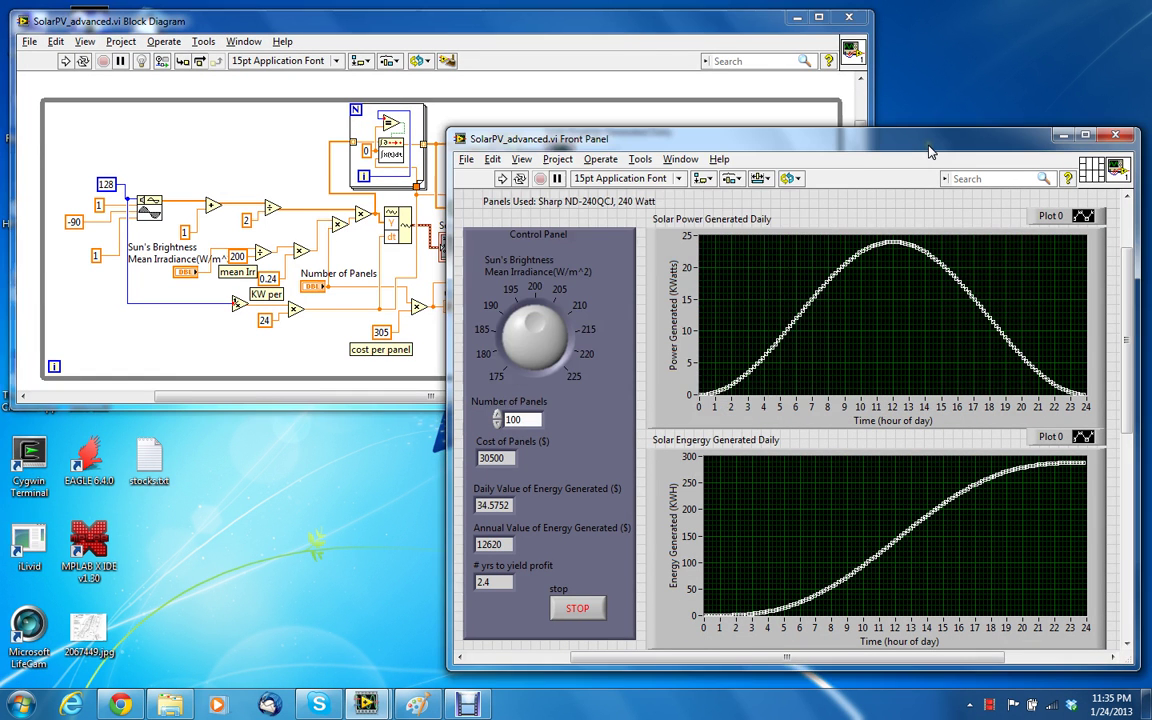
Step: Start SolarPV_advanced.vi running from its front panel
left_click(953, 297)
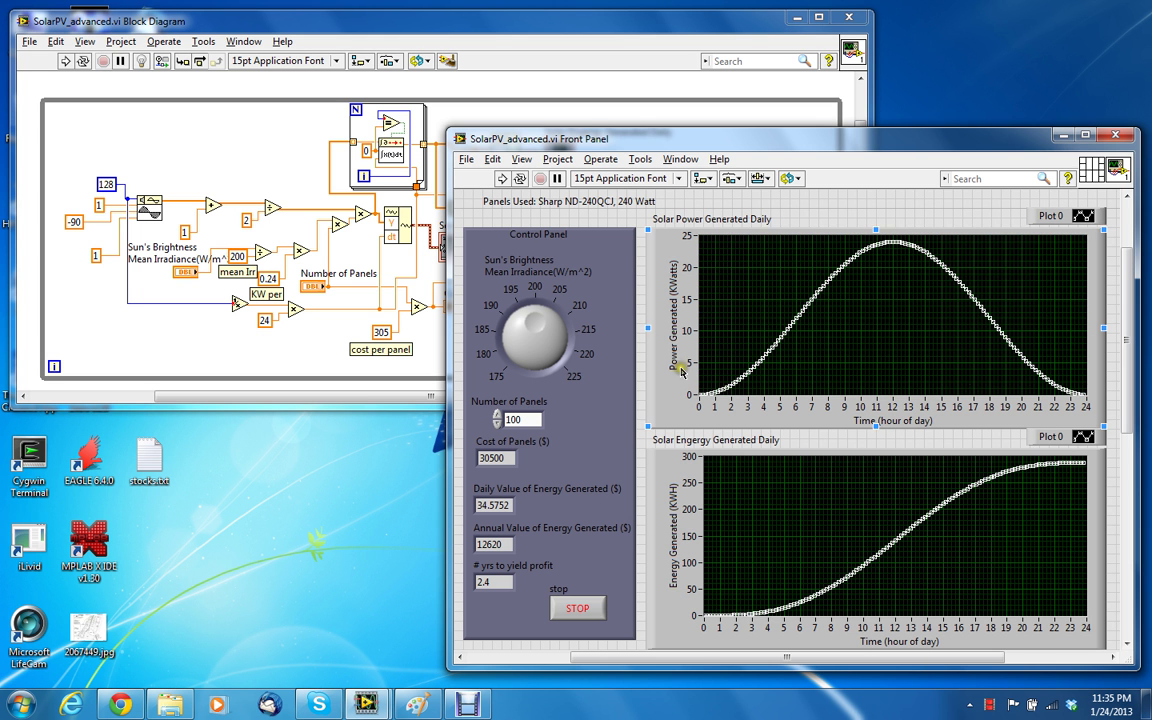
left_click(492, 195)
left_click(503, 178)
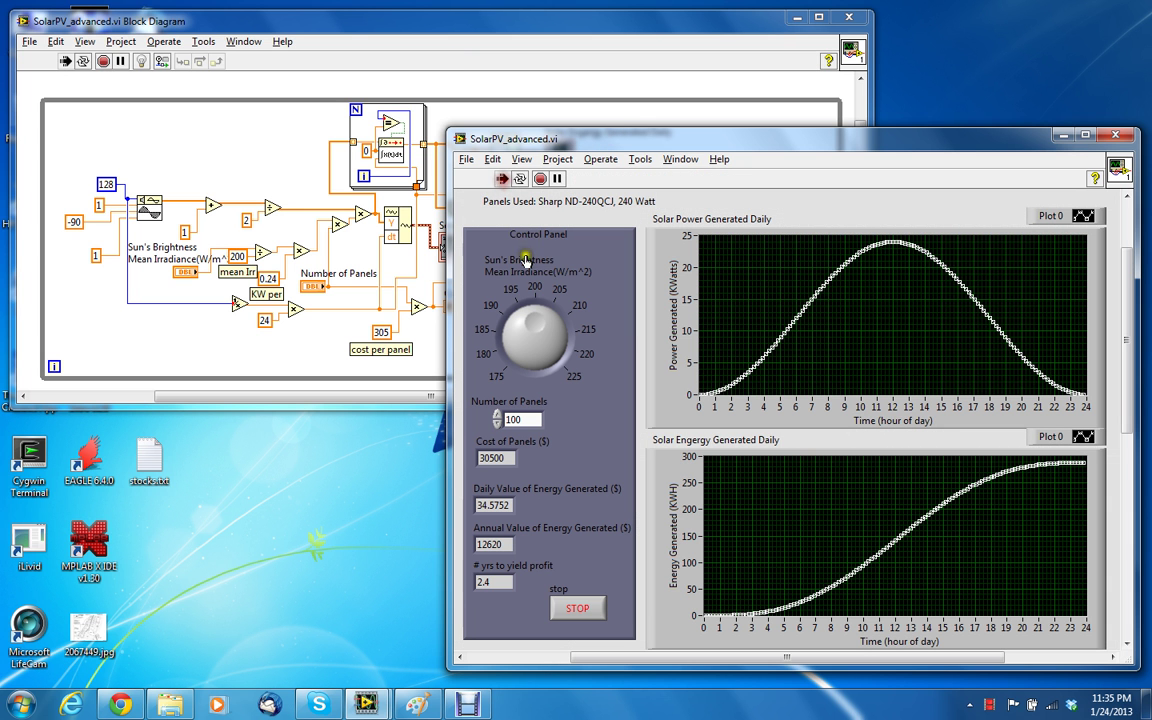
left_click(537, 323)
Step: Try the Sun's Brightness knob, then reveal the Global Mean Solar Irradiance map below the graphs
left_click(545, 263)
left_click_drag(552, 305, 490, 282)
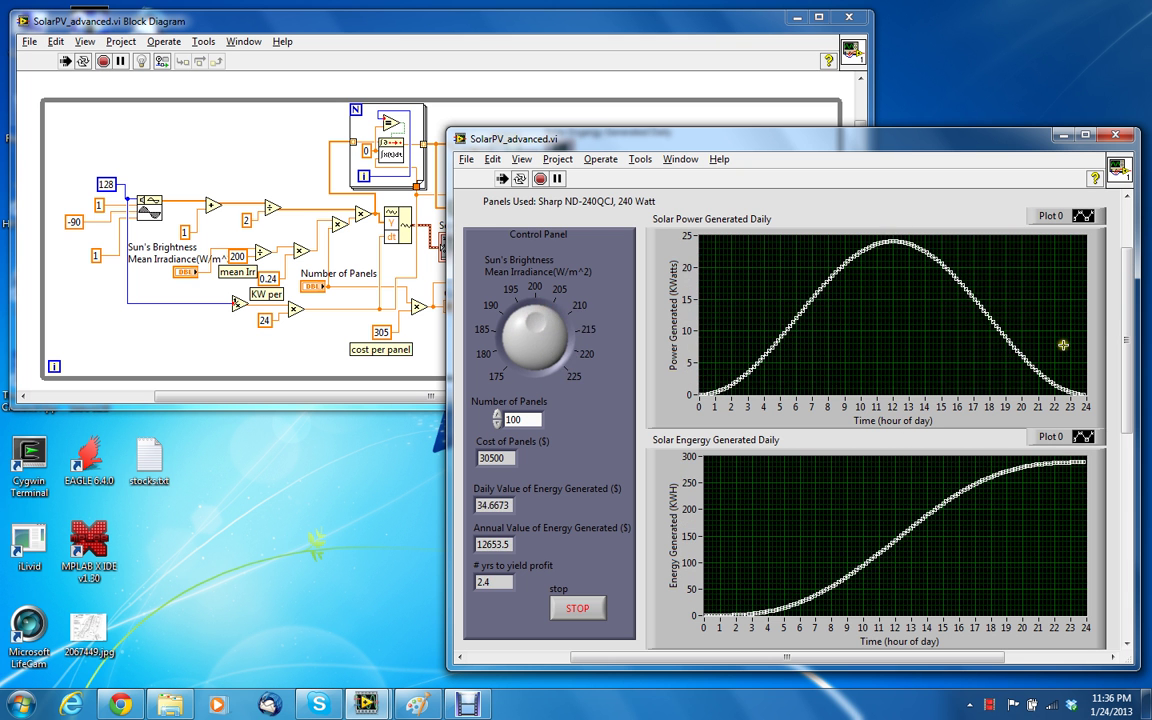
left_click_drag(1124, 326, 1130, 471)
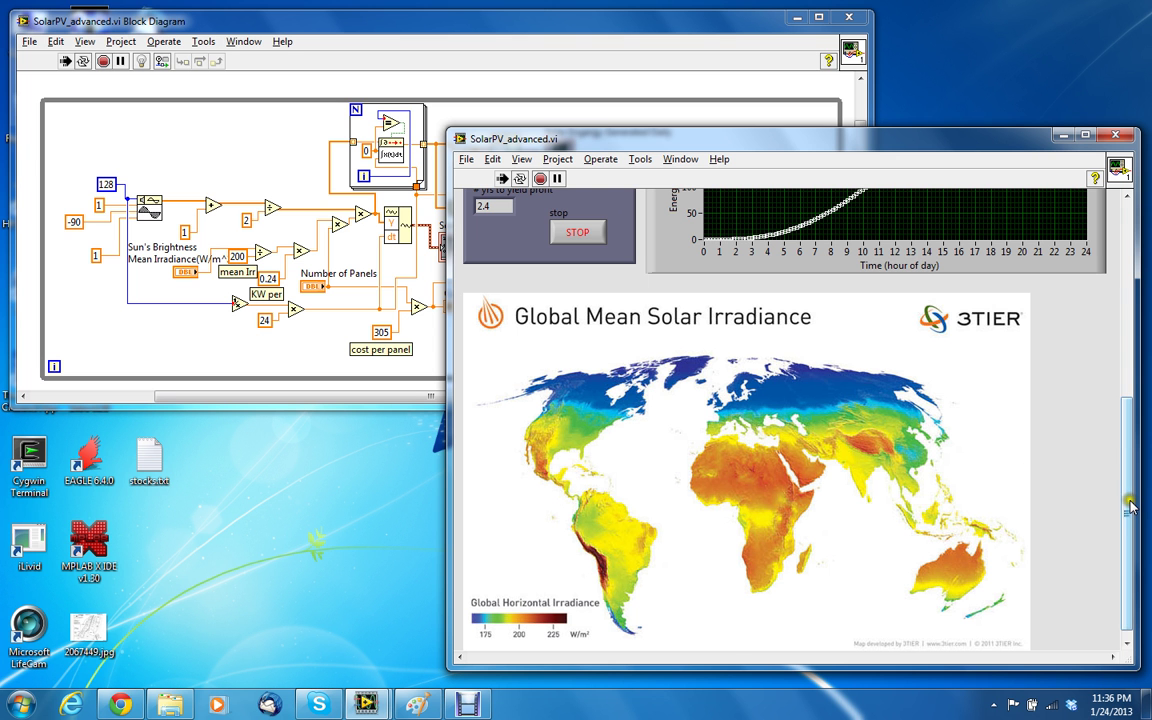
Step: Lower irradiance just under 200 and enter 100 for Number of Panels
left_click_drag(1128, 498, 1131, 309)
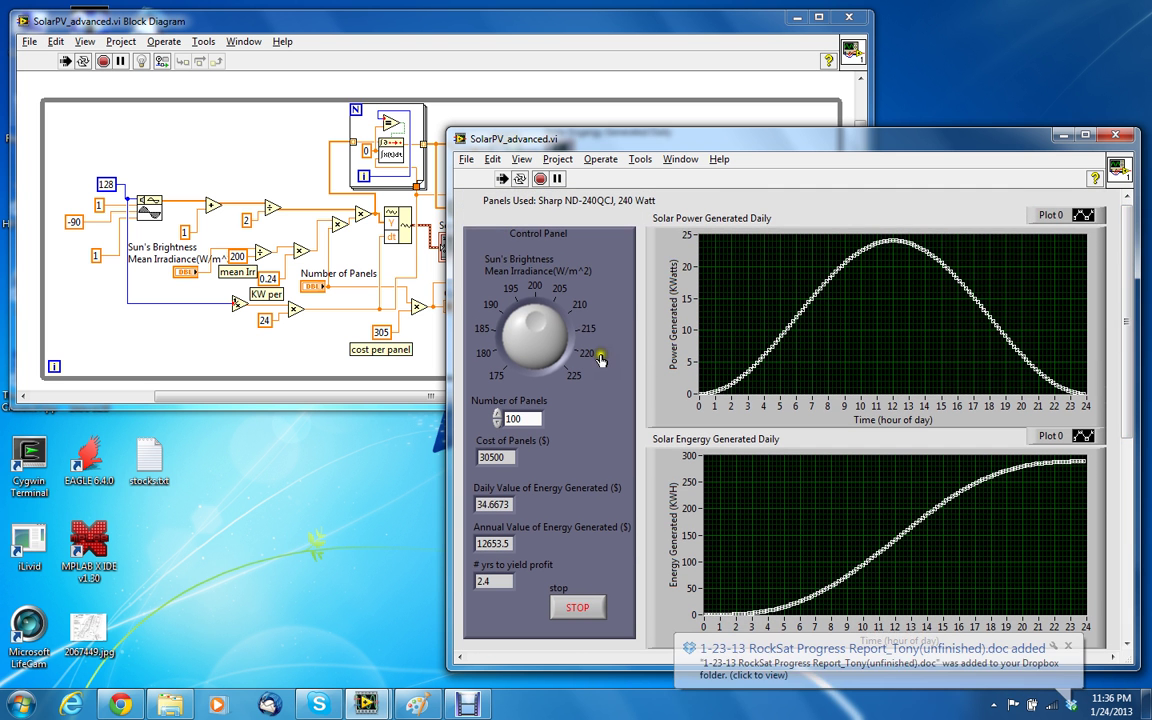
left_click_drag(531, 321, 528, 323)
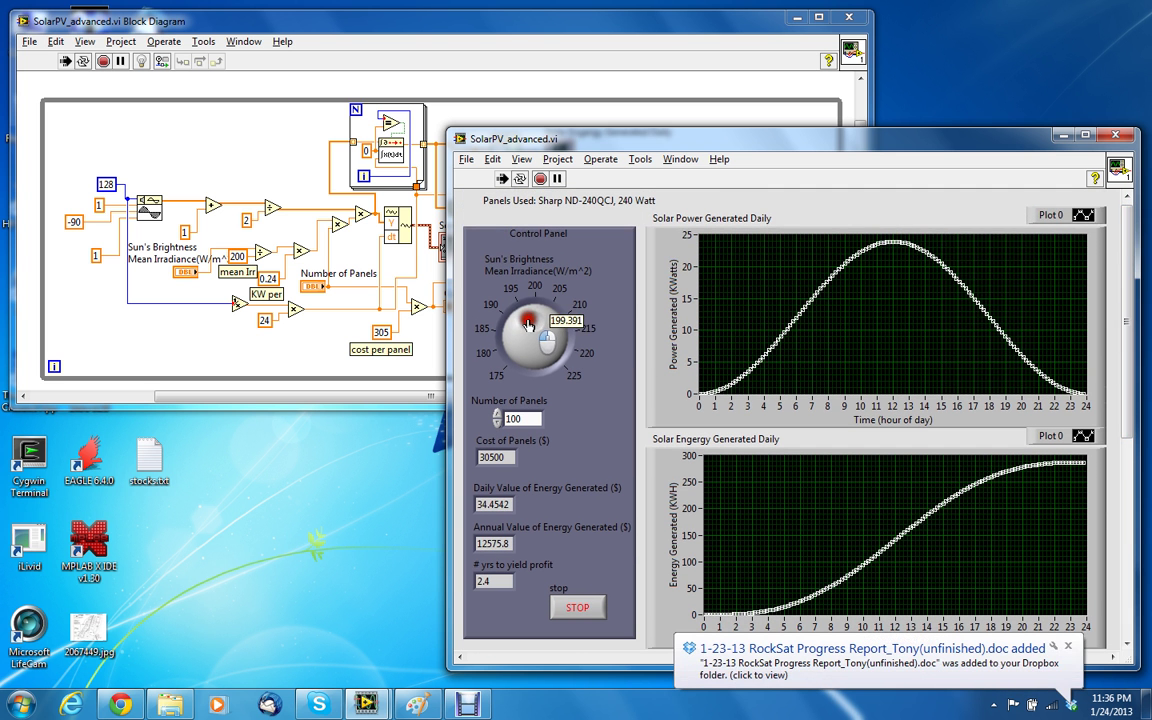
left_click(524, 419)
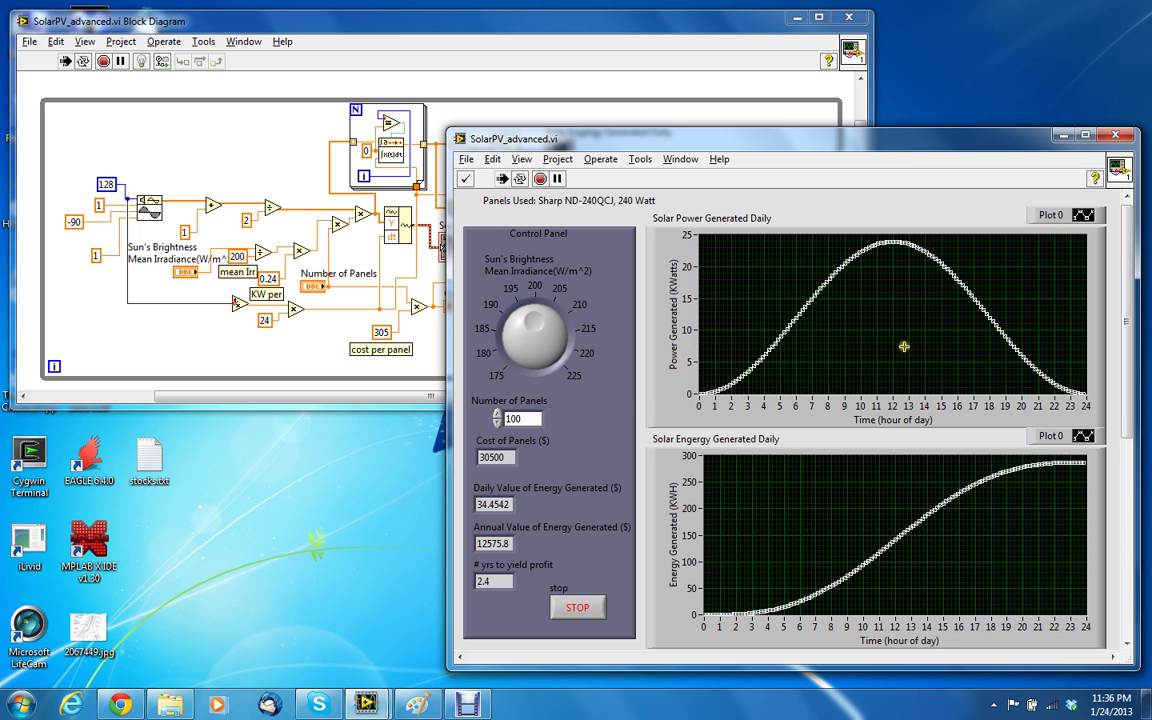
left_click(510, 476)
left_click(508, 457)
left_click(122, 703)
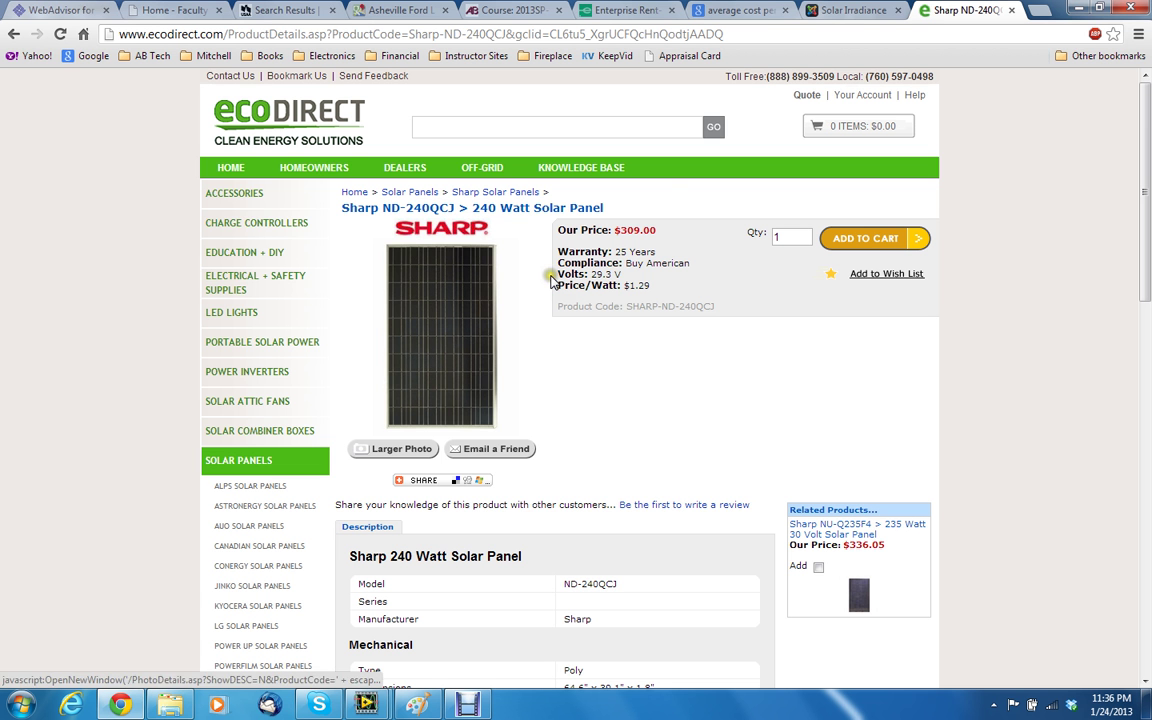
left_click(1078, 12)
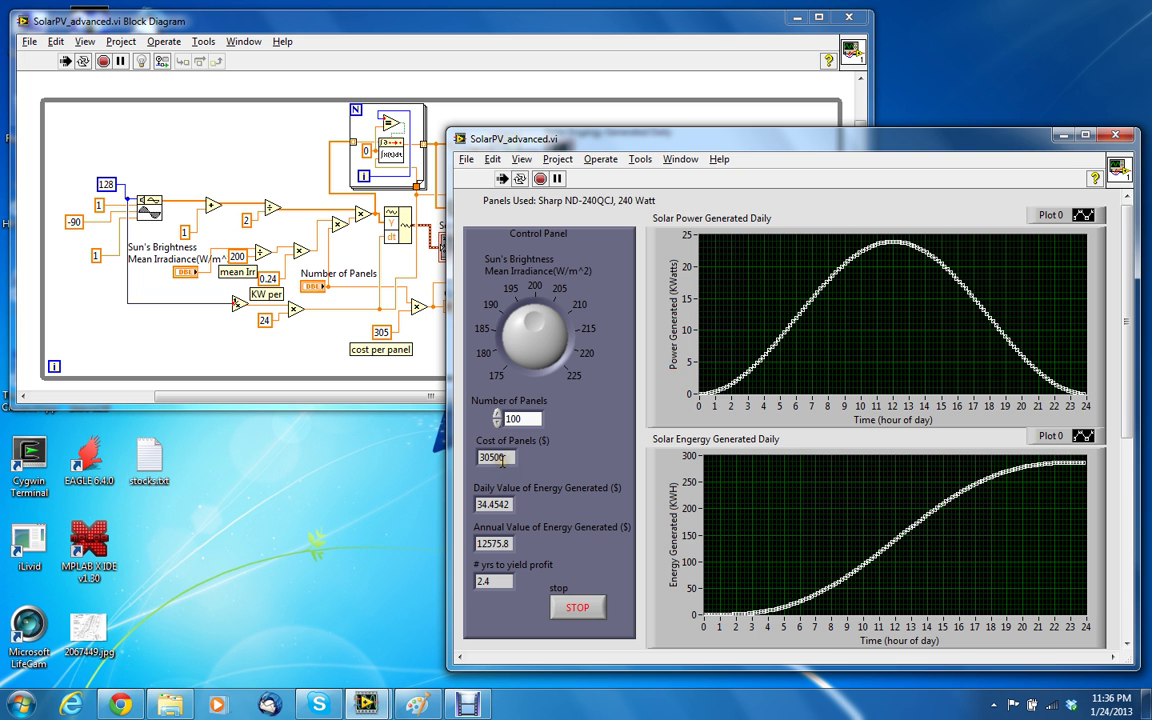
Step: Step Number of Panels down toward 93 with the decrement arrow
left_click(497, 424)
left_click(497, 424)
left_click(497, 424)
left_click(497, 424)
left_click(497, 424)
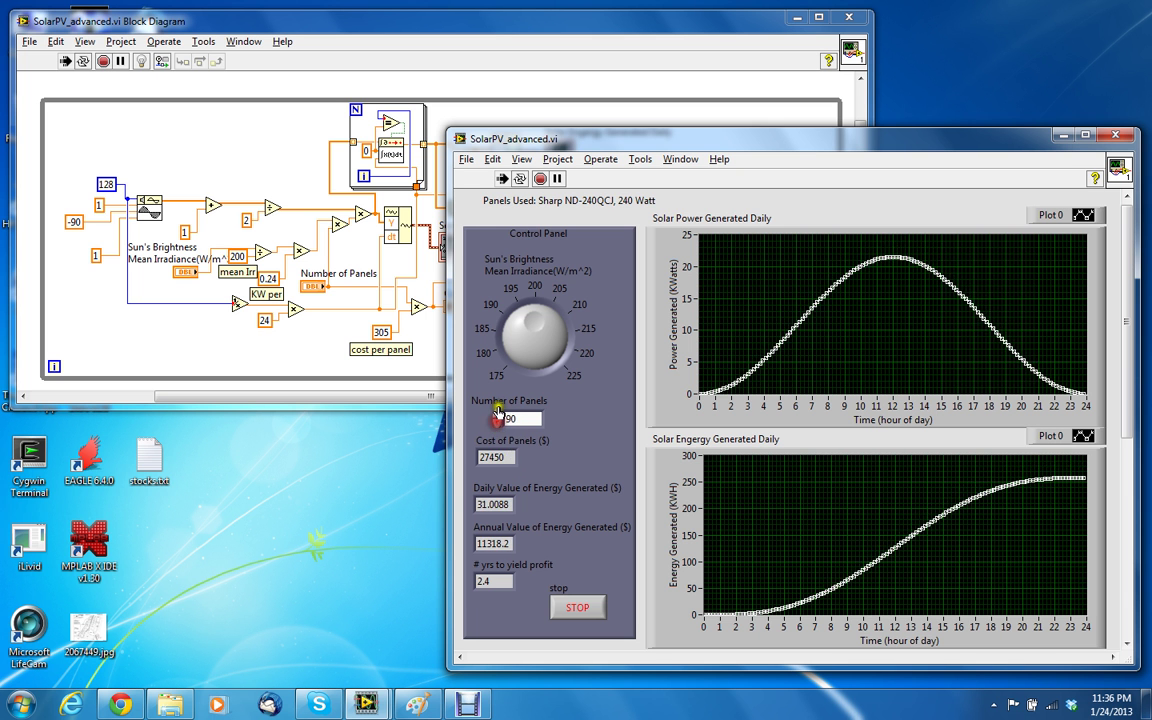
Step: Step Number of Panels back up to 100 and bring the block diagram forward
left_click(497, 416)
left_click(497, 416)
left_click(497, 416)
left_click(497, 416)
left_click(497, 416)
left_click(497, 416)
left_click(497, 416)
left_click(497, 416)
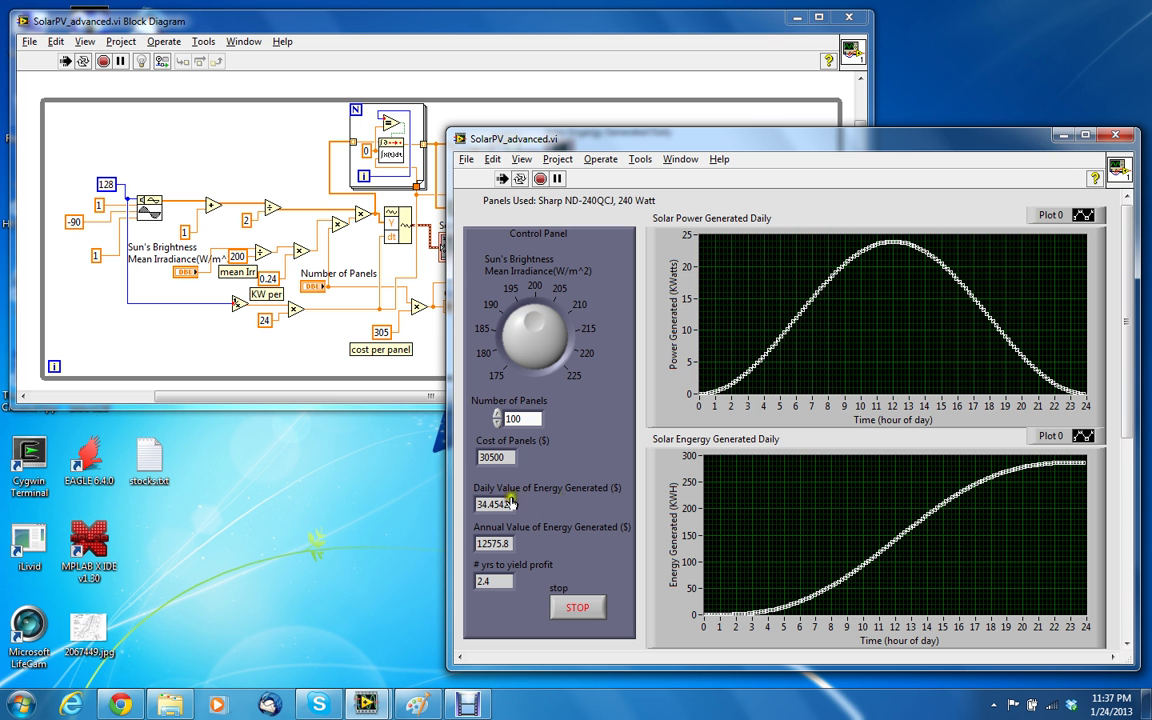
left_click(330, 404)
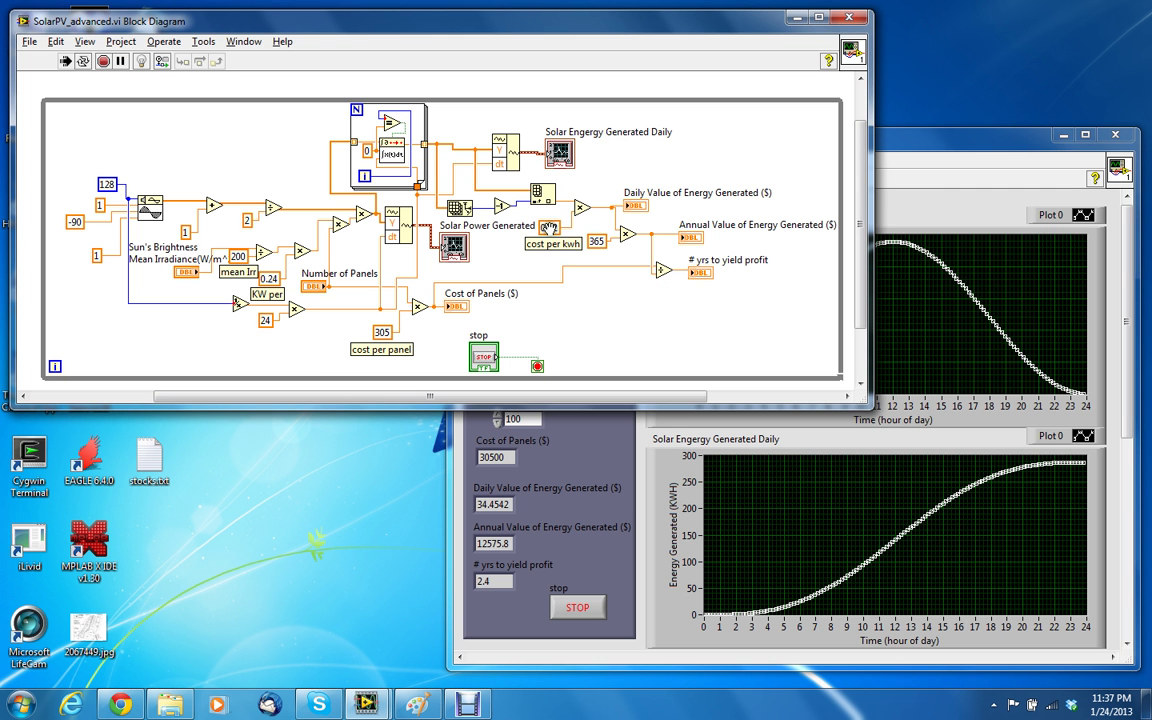
Step: Bring the front panel forward and turn irradiance down to 175
left_click(895, 140)
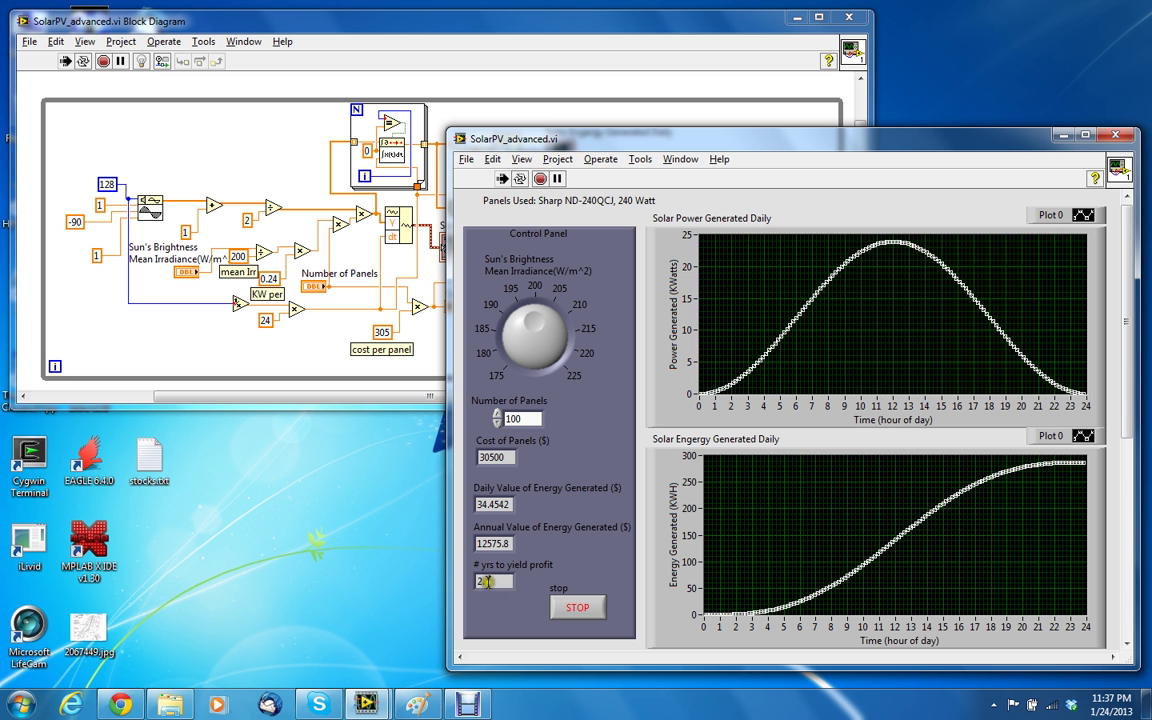
left_click_drag(538, 328, 521, 355)
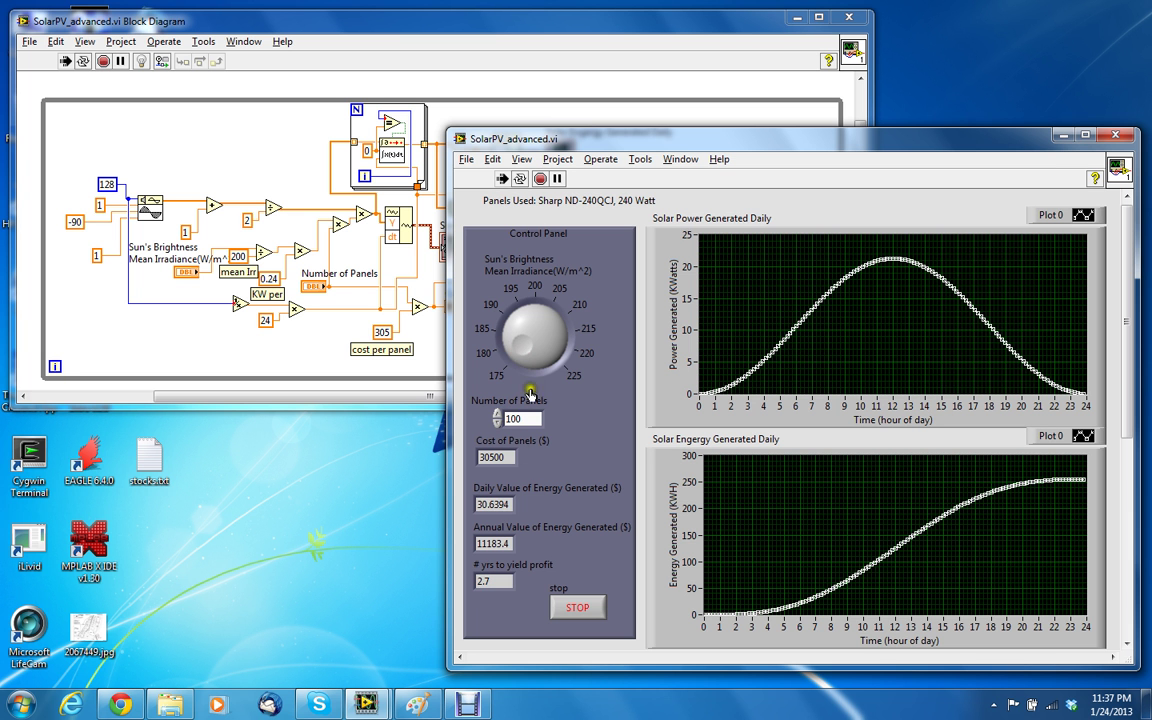
left_click_drag(516, 349, 550, 358)
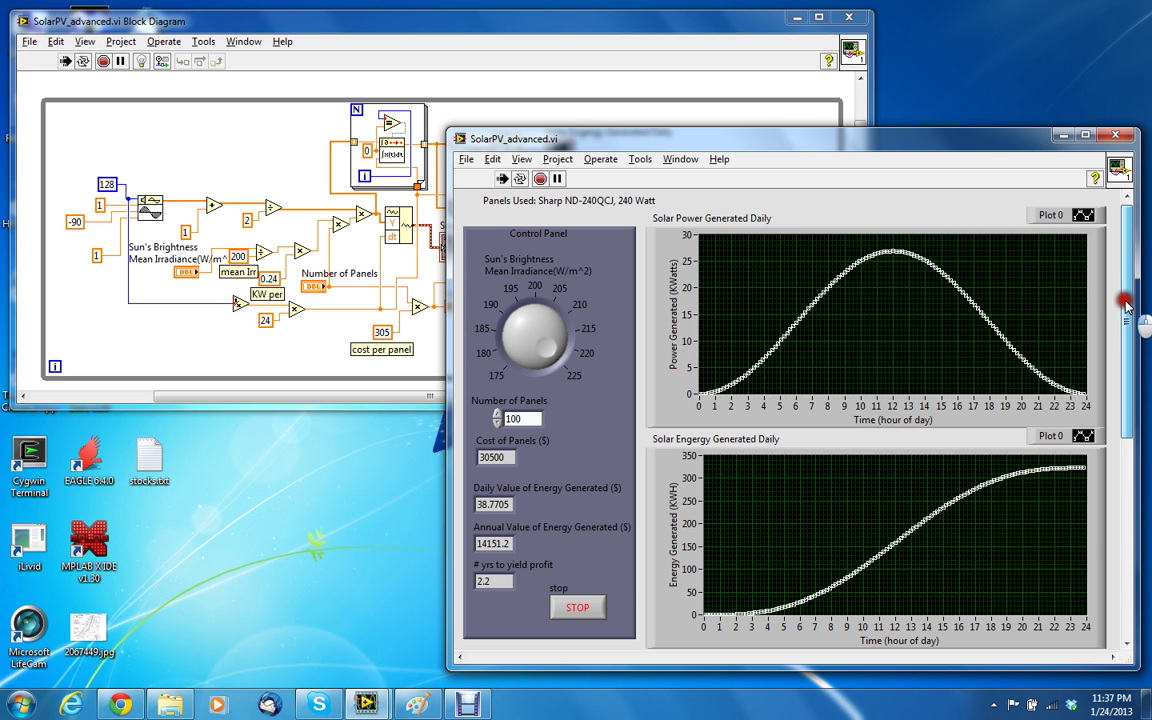
Step: Scroll toward the irradiance map and set irradiance to about 204
mouse_move(1128, 305)
left_mouse_down()
mouse_move(1126, 473)
mouse_move(1141, 315)
left_mouse_up()
left_click_drag(550, 328, 533, 288)
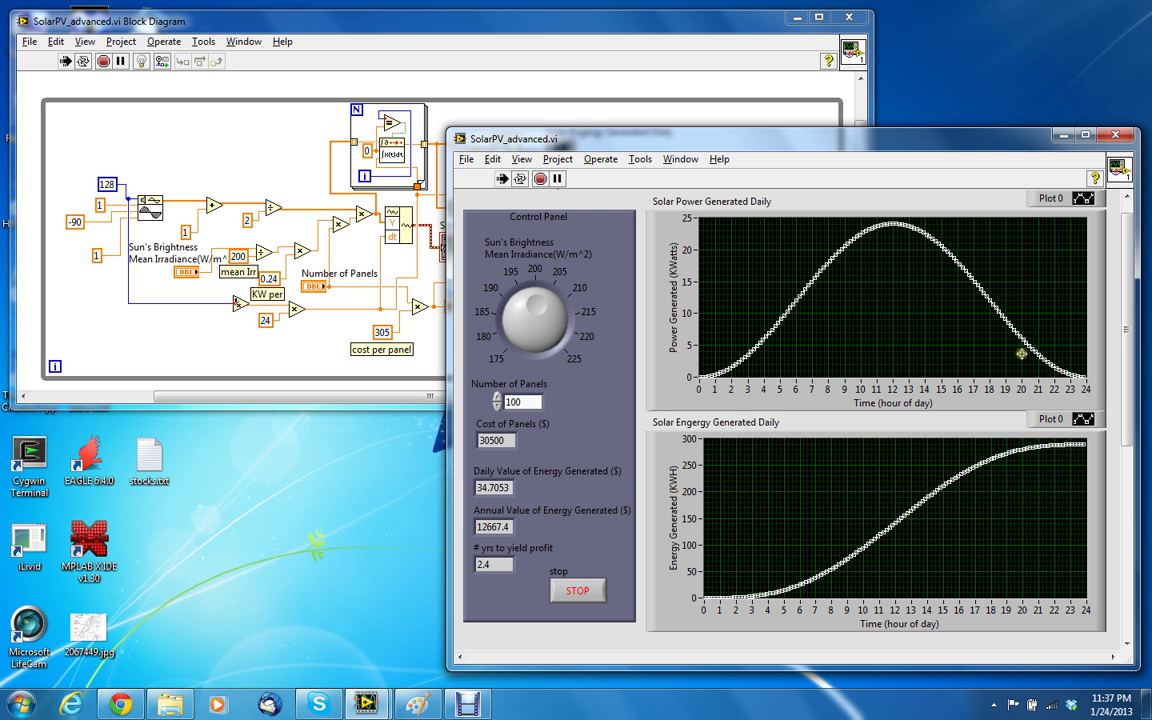
left_click_drag(1124, 356, 1124, 348)
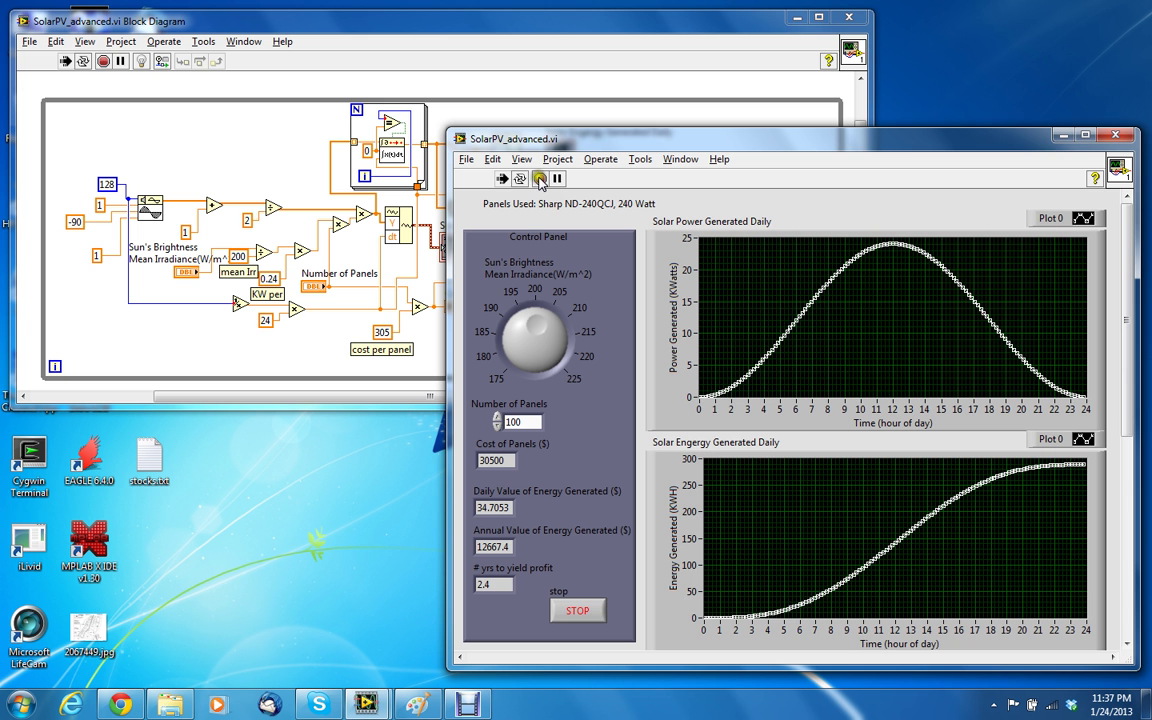
Step: Stop the VI and select the Solar Power and Solar Energy graphs
left_click(577, 608)
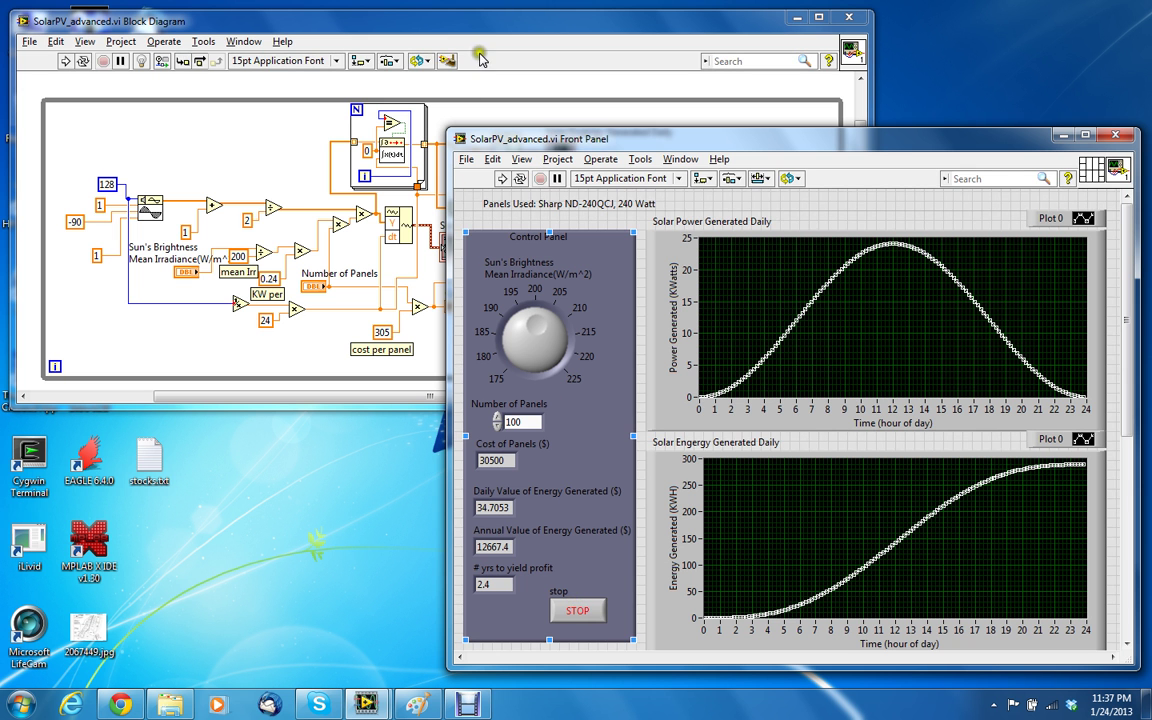
left_click(471, 24)
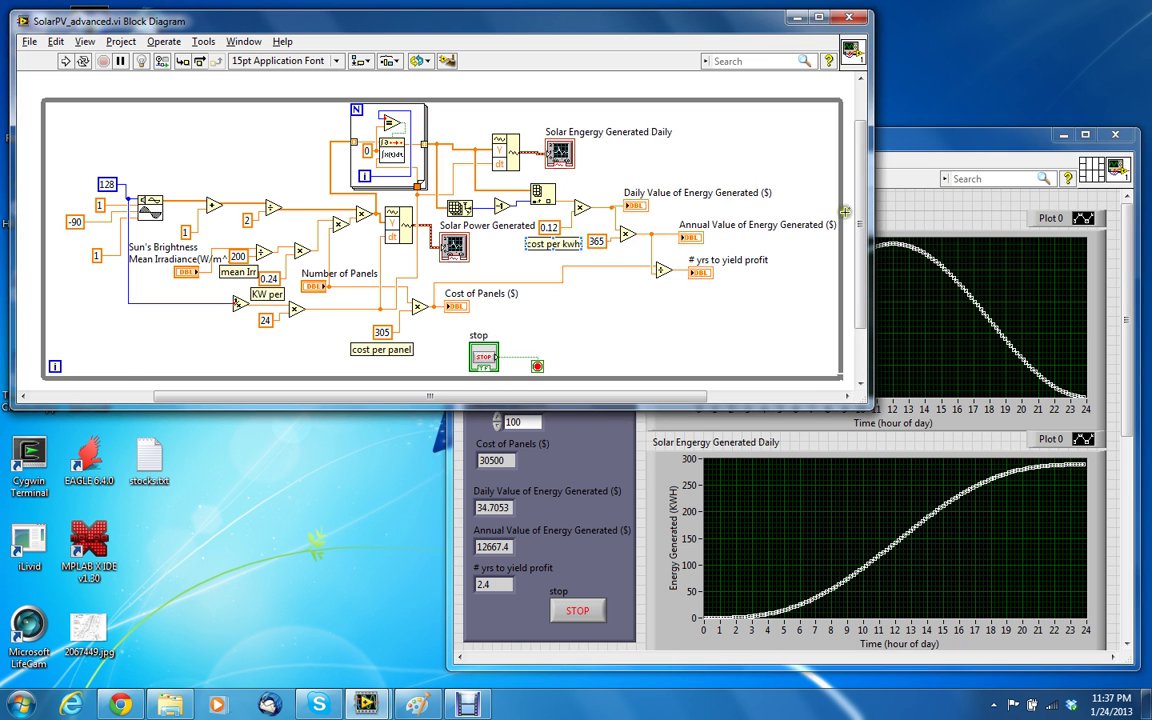
left_click(891, 140)
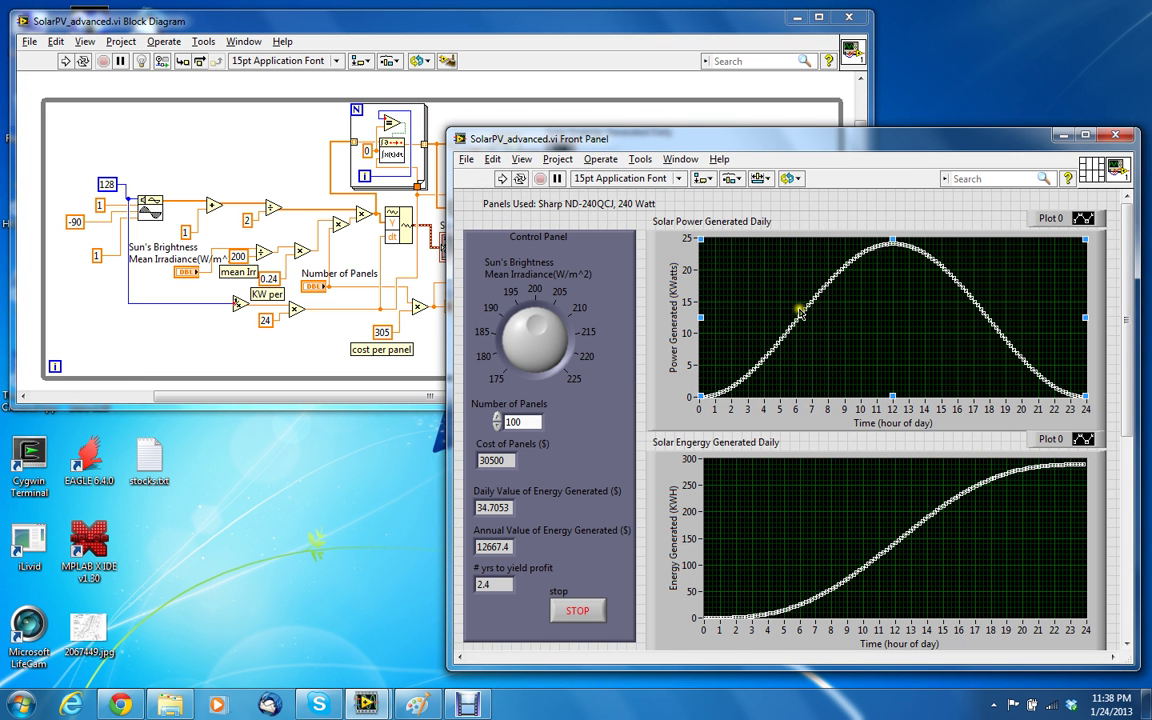
left_click(820, 435)
left_click(693, 486)
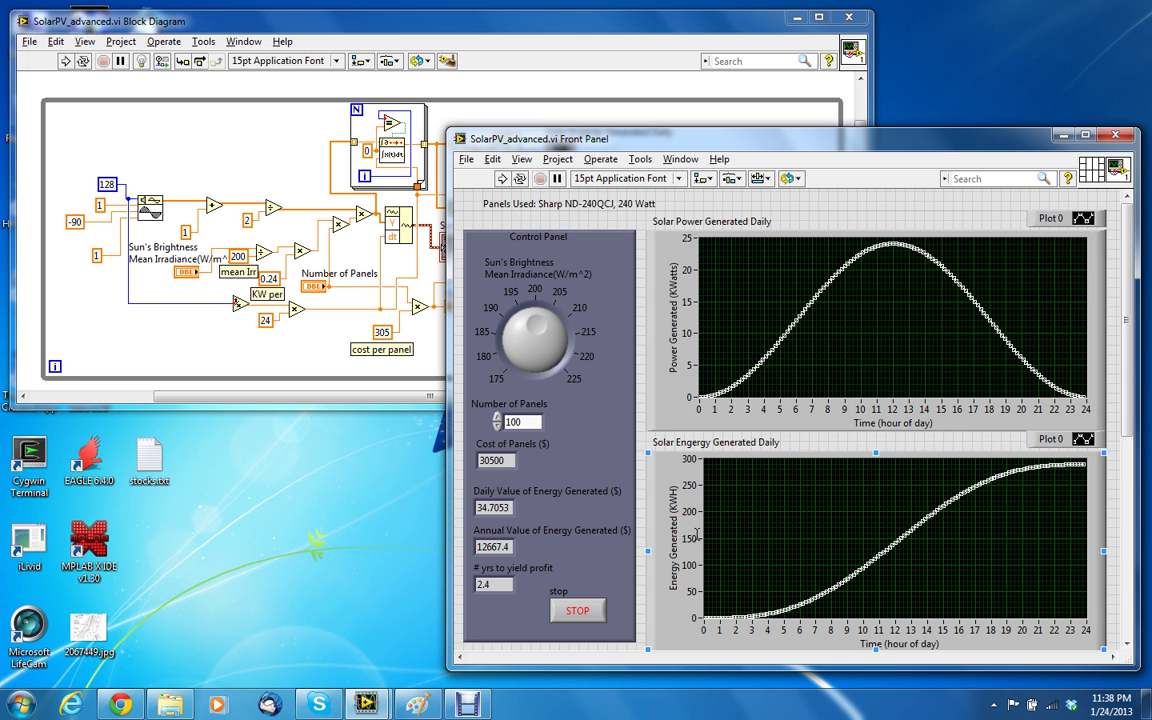
left_click(731, 612)
Step: Set Number of Panels to 1, run the VI, then stop it
double_click(520, 421)
type("1")
left_click(465, 178)
left_click(504, 178)
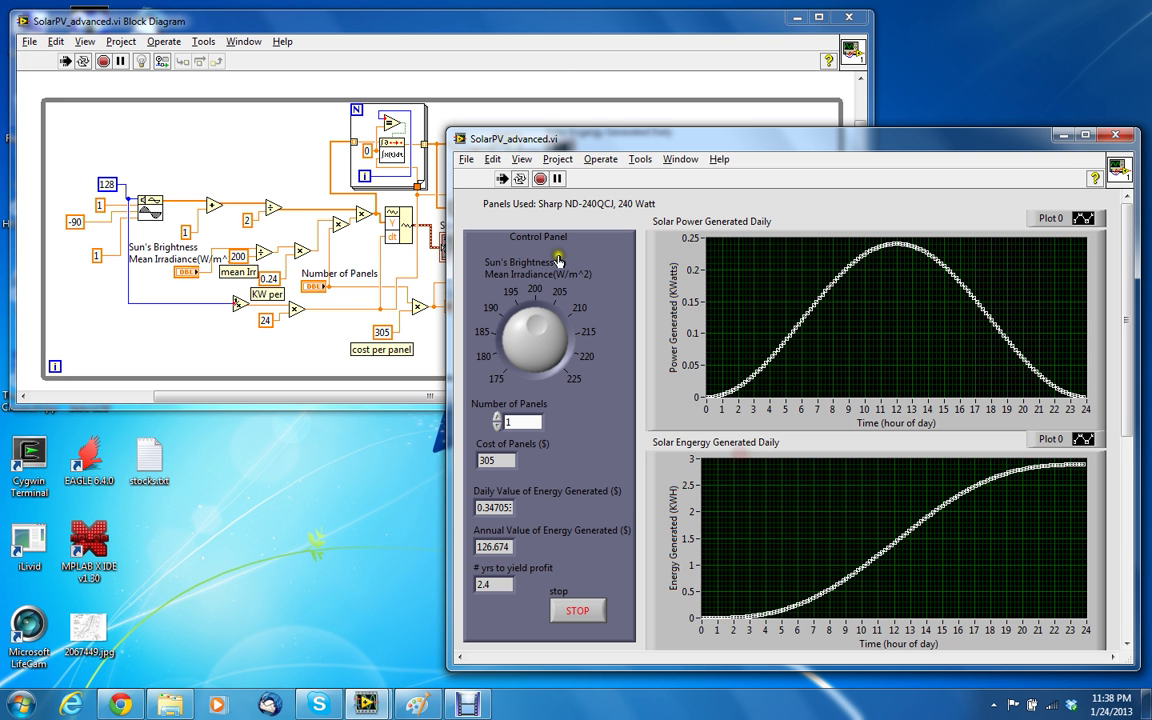
left_click(577, 610)
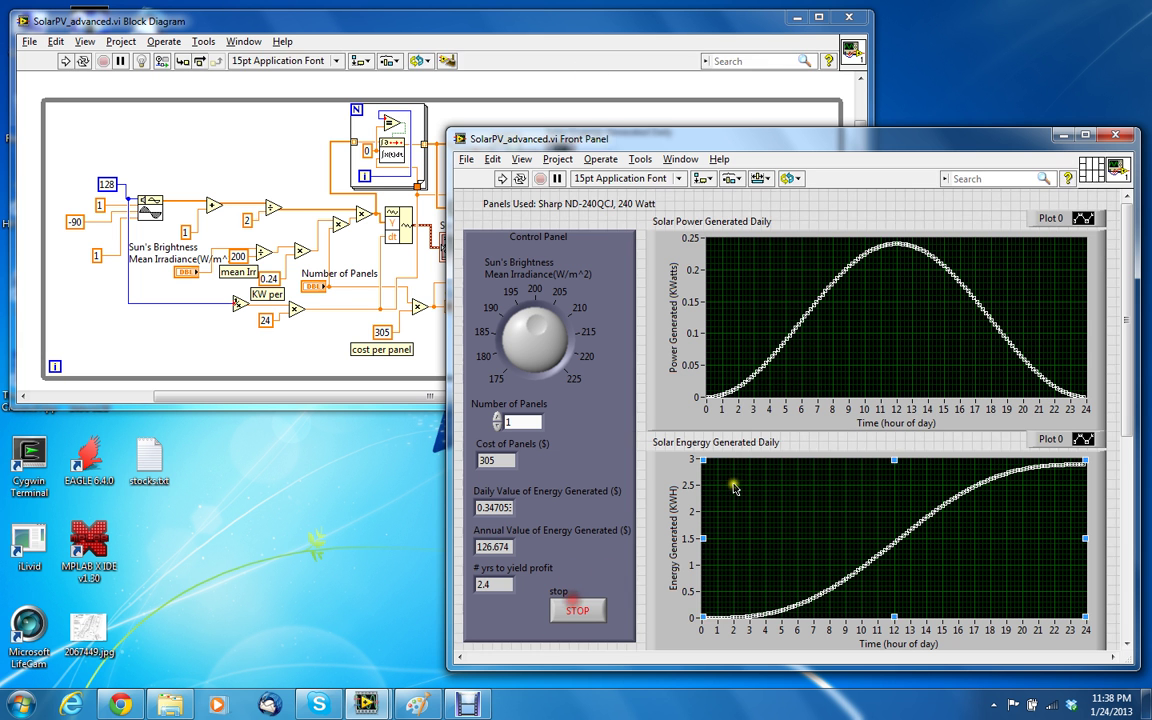
Step: Jump to the Solar Energy graph's diagram terminal and turn on Context Help for the While Loop
left_click(727, 460)
double_click(727, 460)
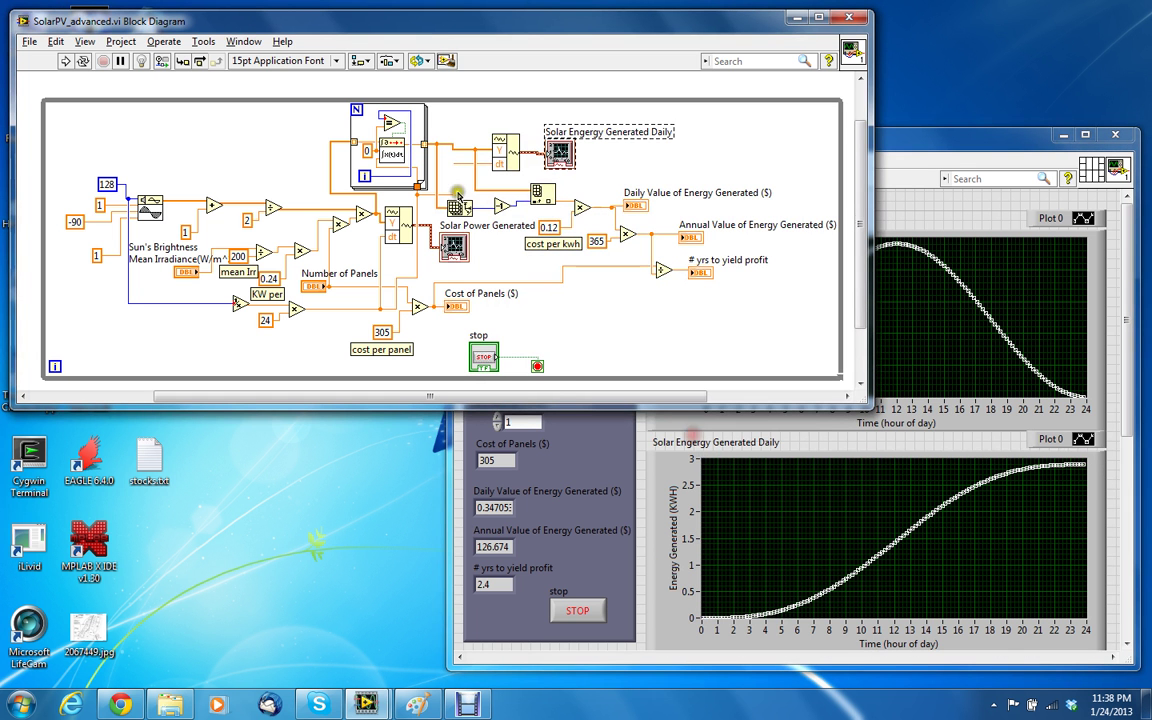
left_click(282, 41)
left_click(300, 56)
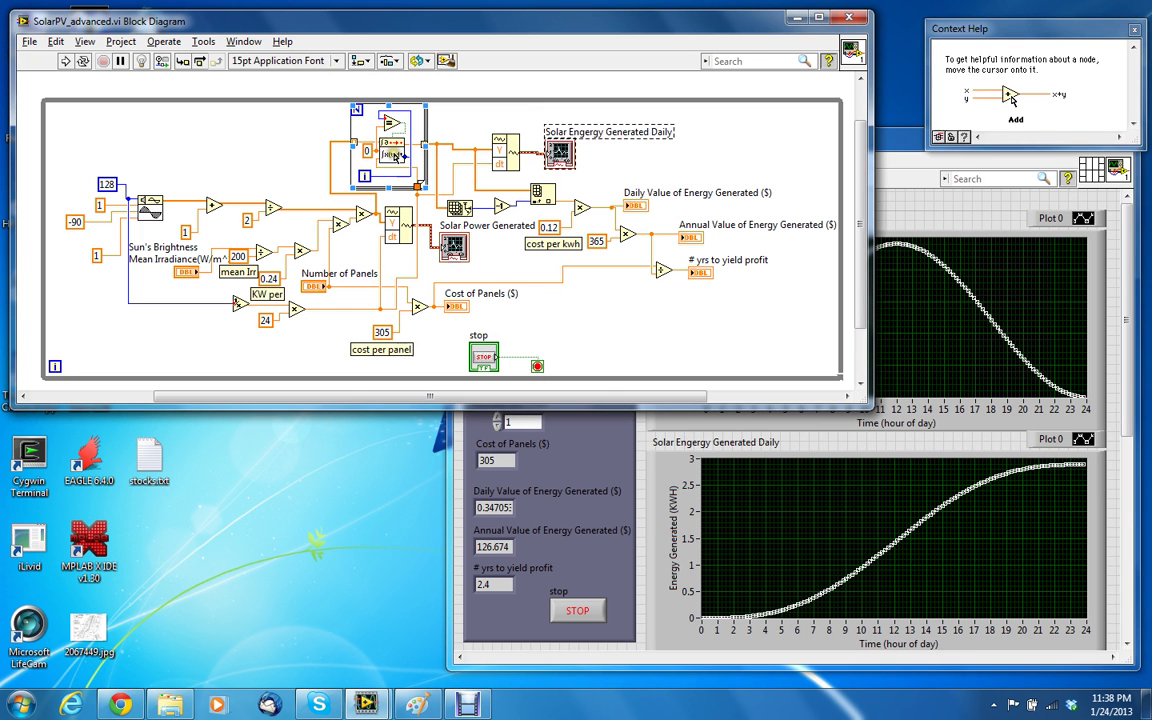
mouse_move(396, 156)
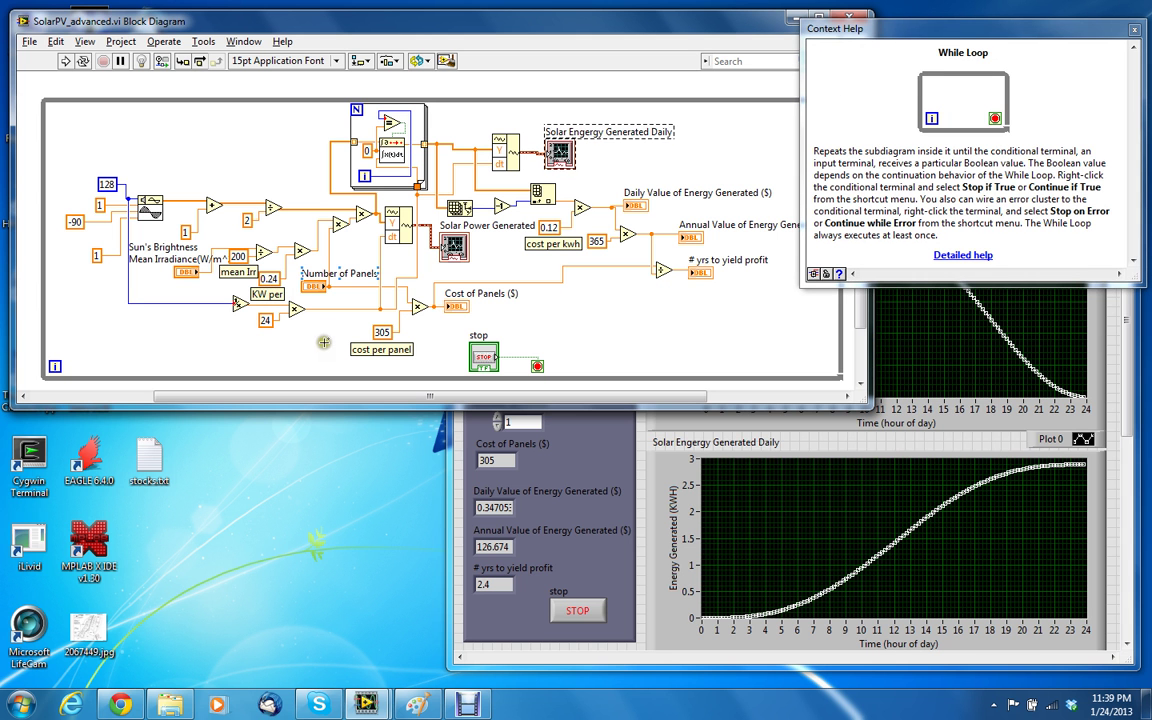
Step: Inspect the cost per panel label, While Loop and 305 constant in Context Help
left_click(383, 343)
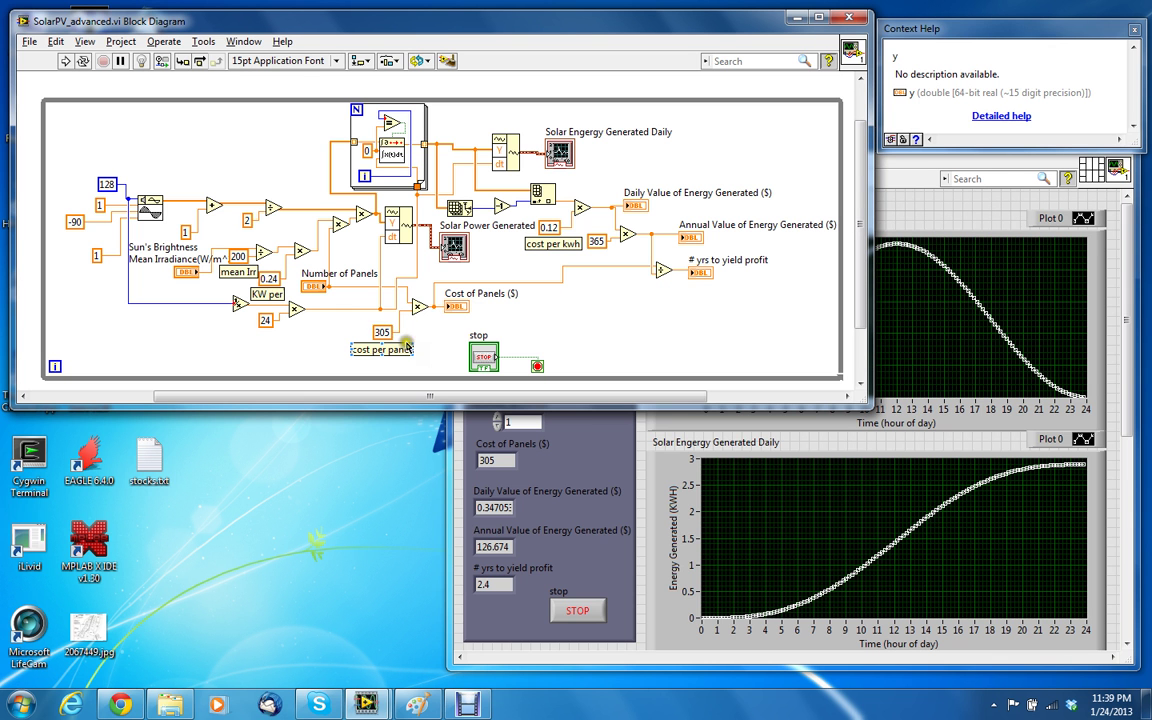
left_click(439, 378)
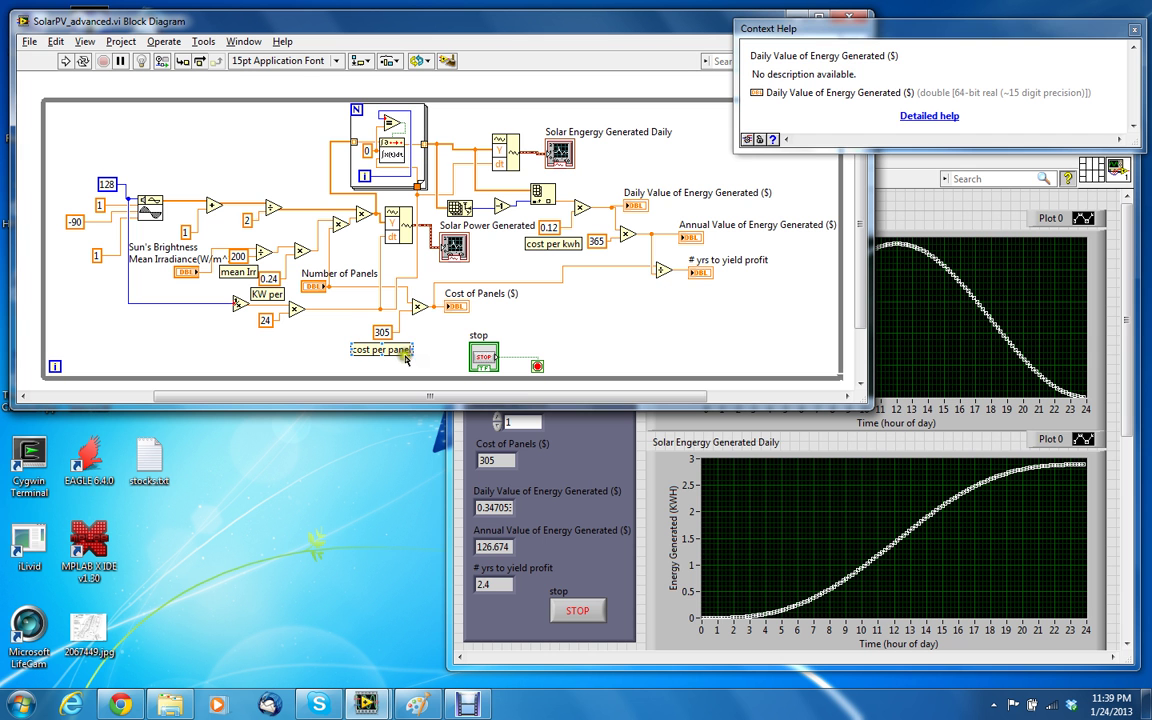
left_click(383, 333)
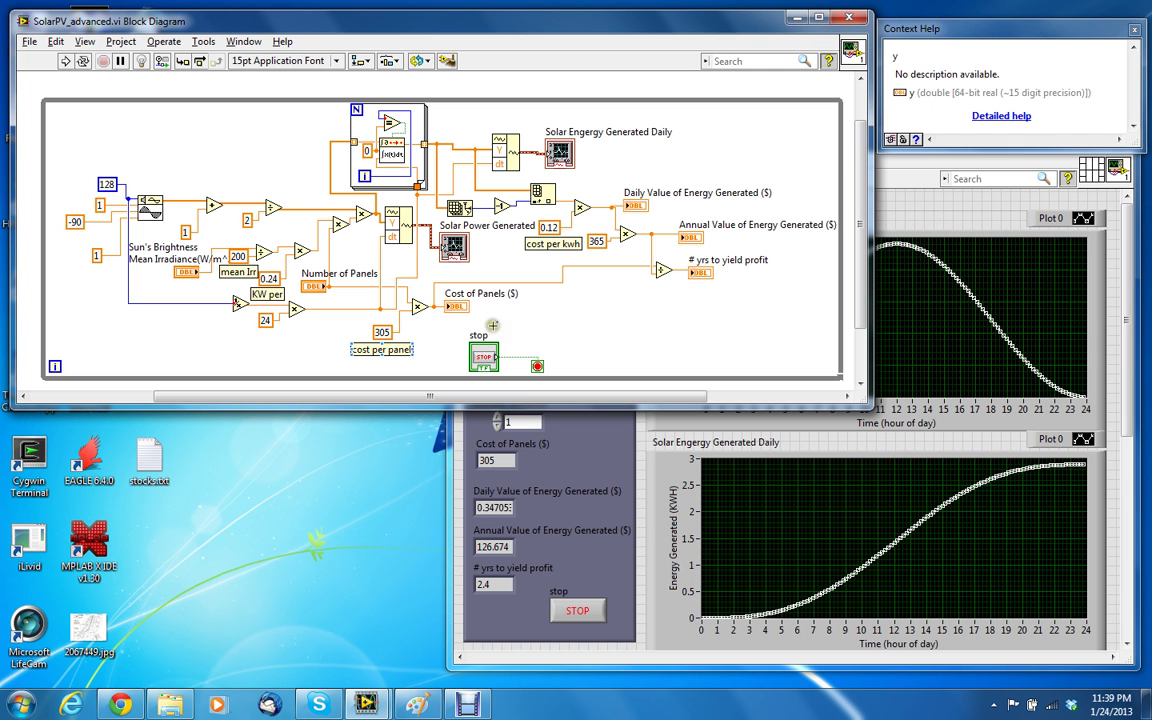